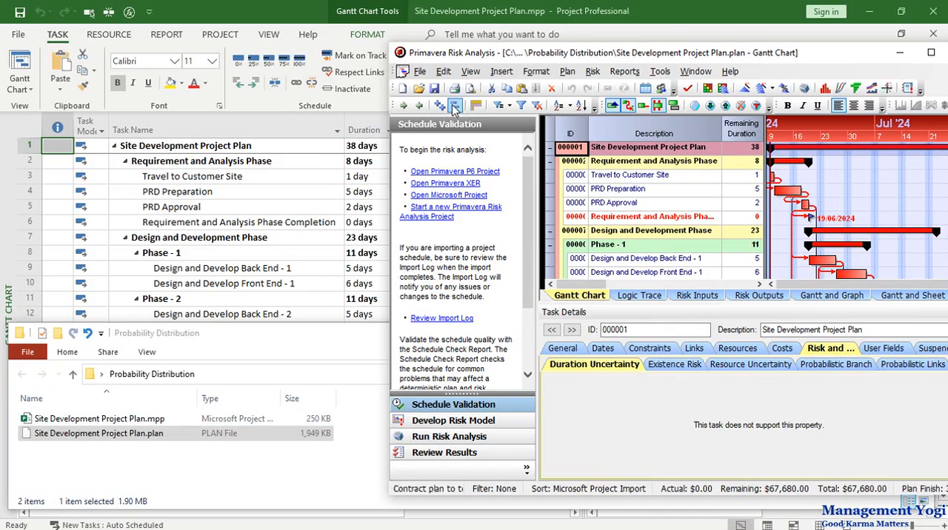
{"action": "left_click", "coordinate": [419, 71]}
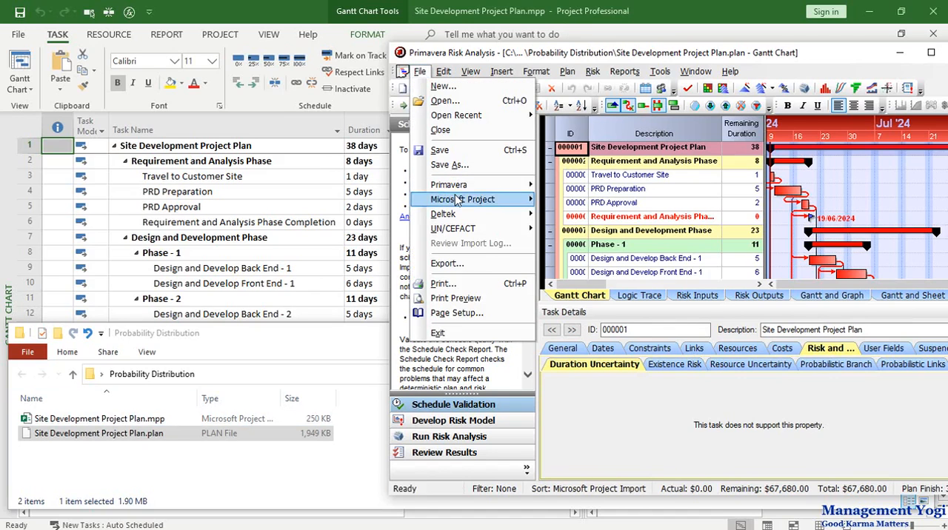
{"action": "mouse_move", "coordinate": [461, 200]}
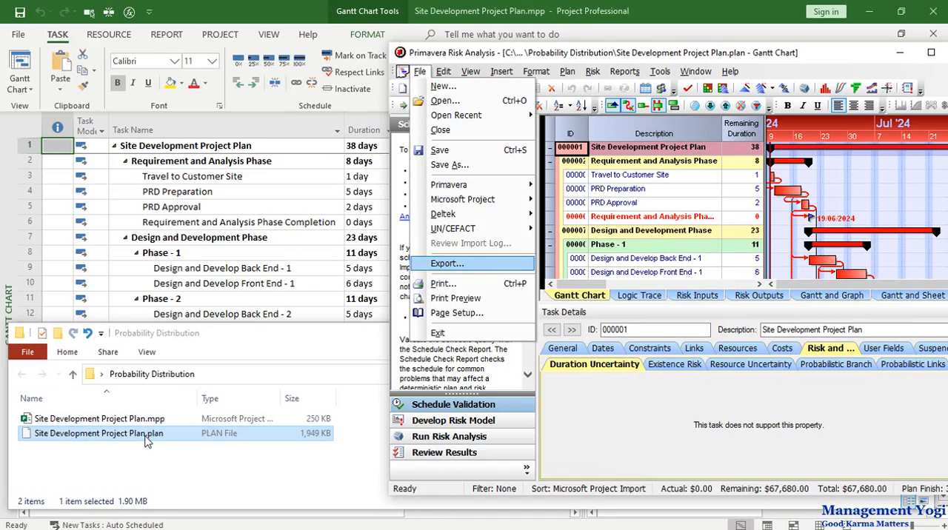
{"action": "left_click", "coordinate": [664, 54]}
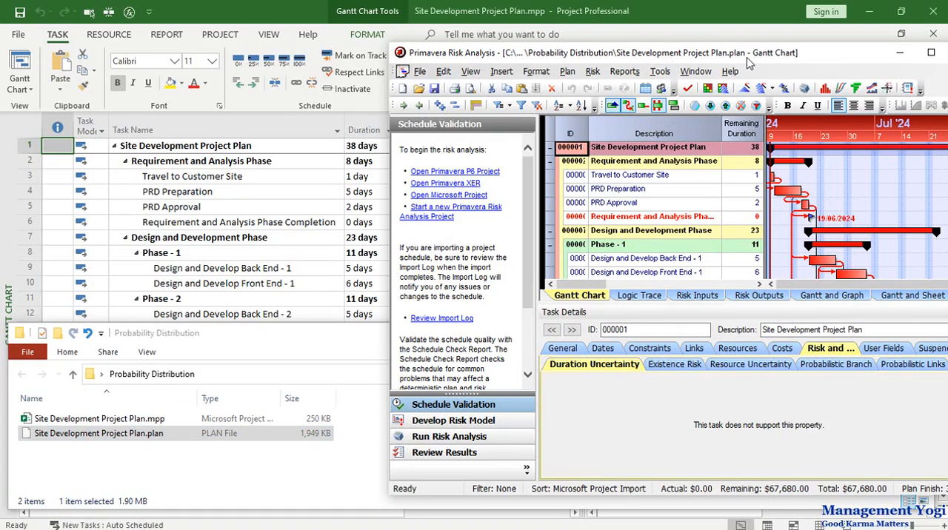
Maximize the risk analysis window and apply Duration Quick Risk to all tasks, using BetaPert at 75%, 100% and 125% of remaining duration.
{"action": "double_click", "coordinate": [820, 57]}
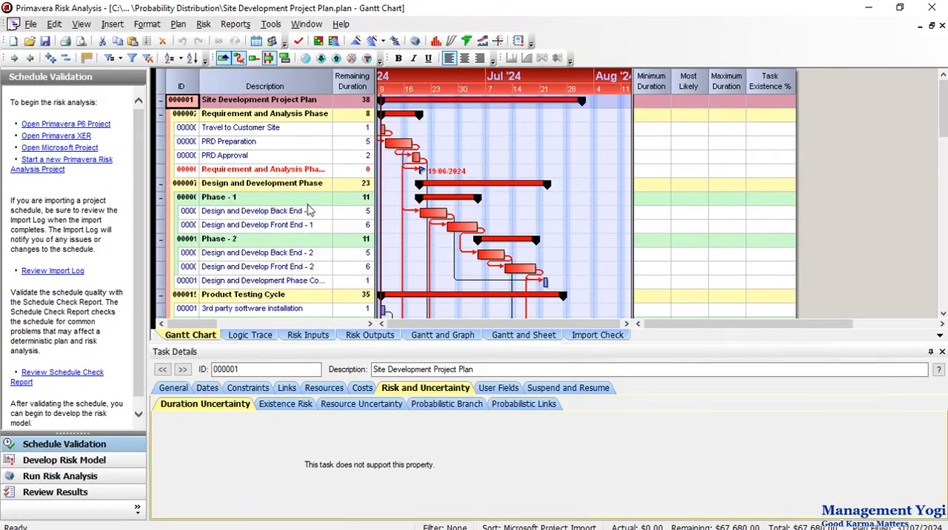
{"action": "left_click", "coordinate": [260, 131]}
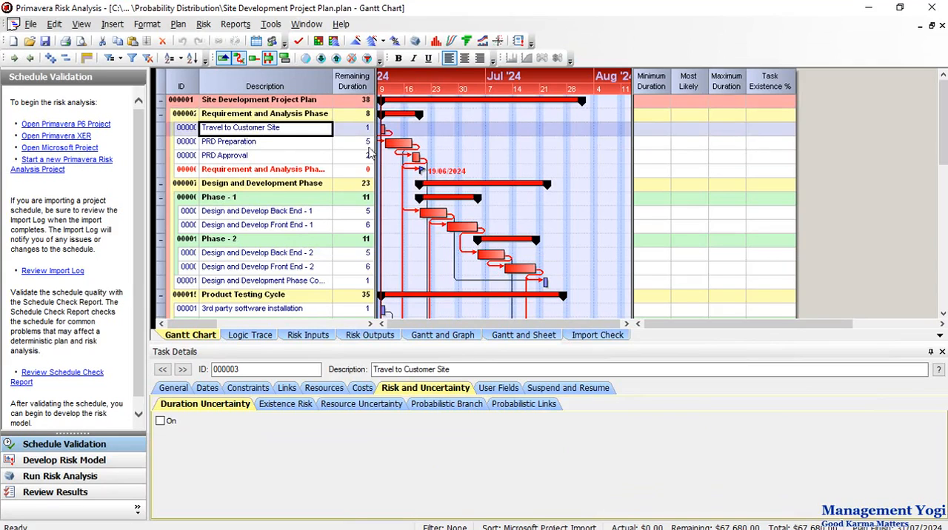
{"action": "left_click", "coordinate": [204, 25]}
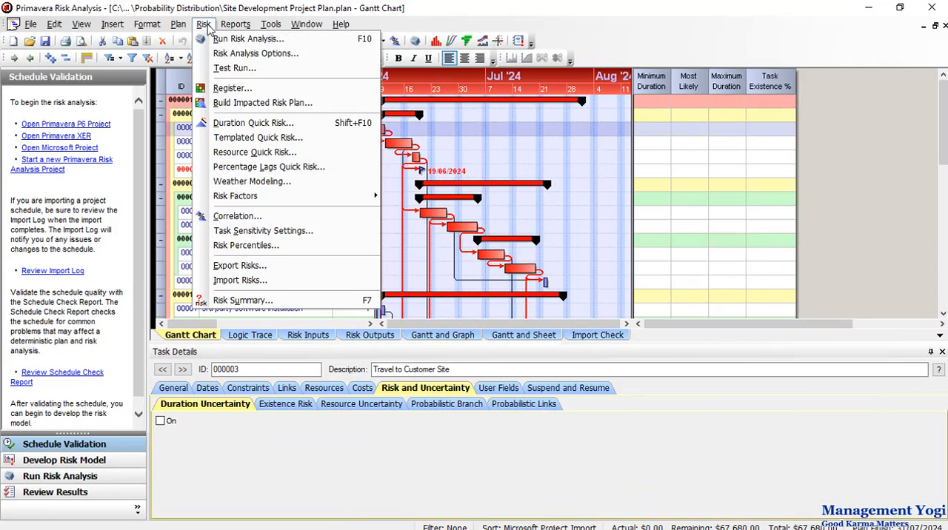
{"action": "left_click", "coordinate": [234, 125]}
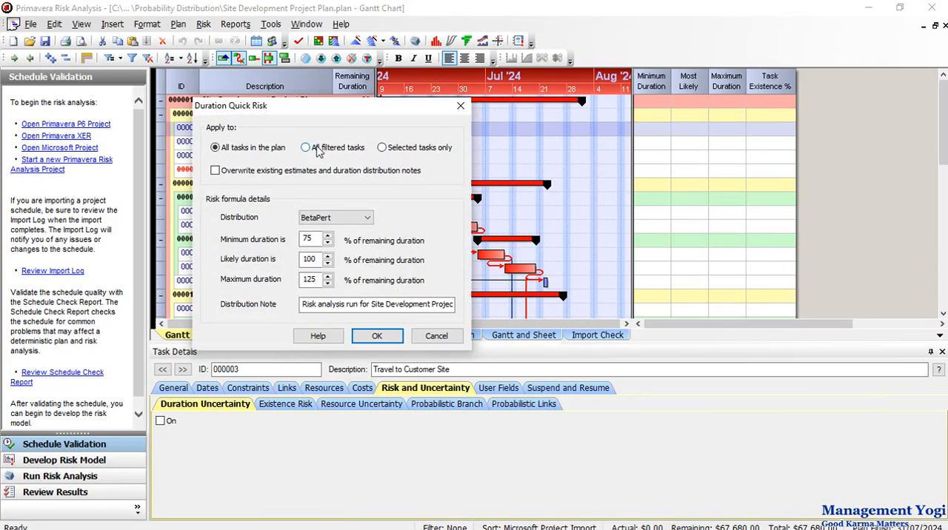
{"action": "left_click", "coordinate": [332, 219]}
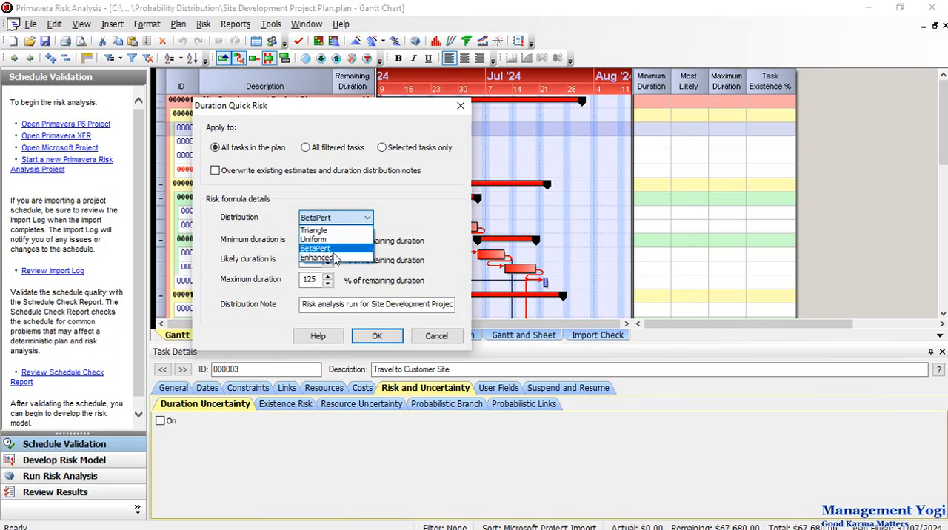
{"action": "left_click", "coordinate": [331, 250]}
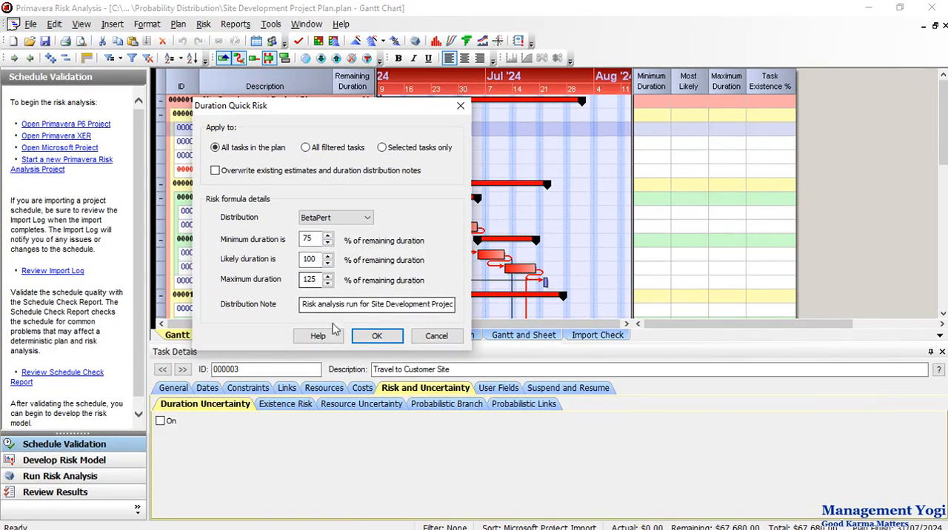
{"action": "left_click", "coordinate": [363, 337]}
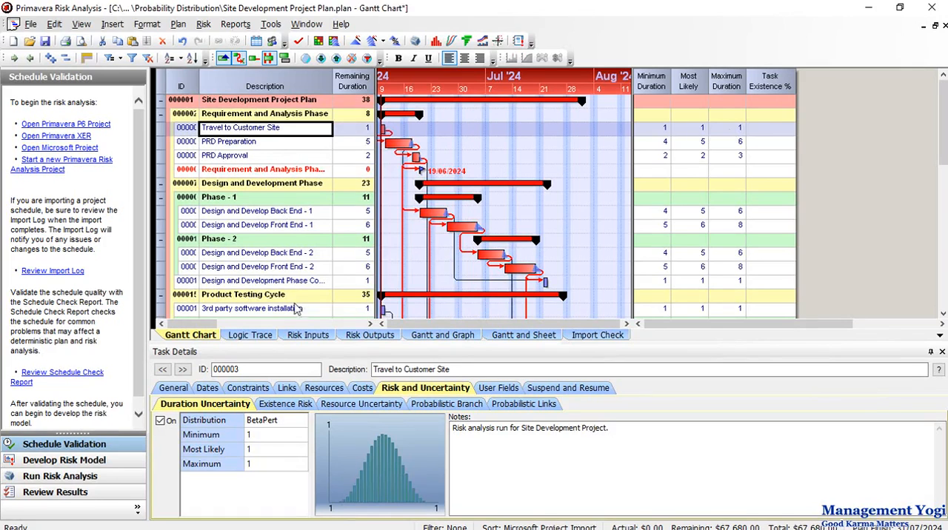
In the Risk Inputs view, set the duration uncertainty distribution of the PRD Preparation task to Triangle.
{"action": "left_click", "coordinate": [305, 338]}
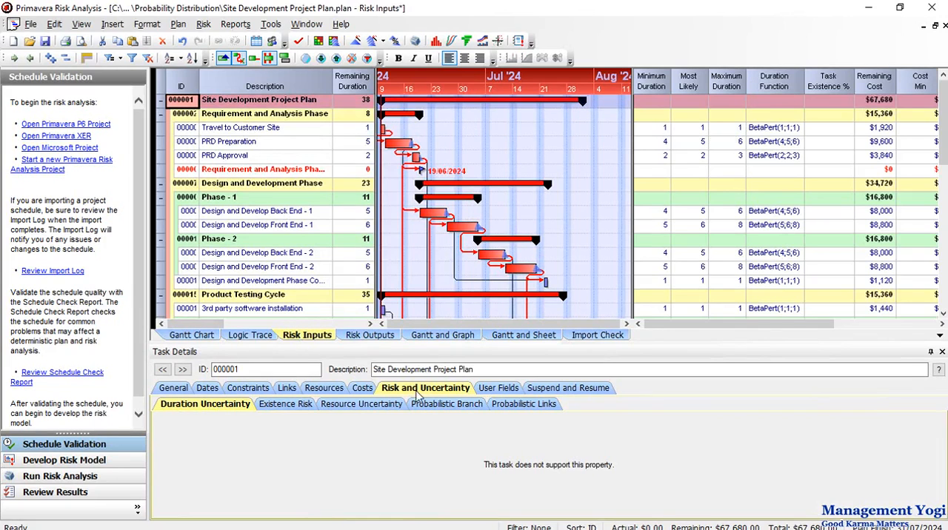
{"action": "left_click", "coordinate": [217, 411]}
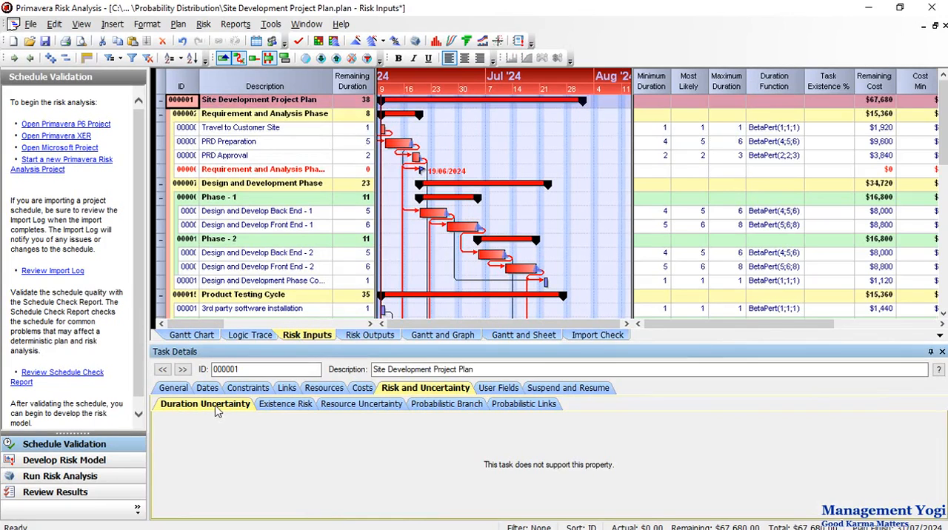
{"action": "left_click", "coordinate": [237, 142]}
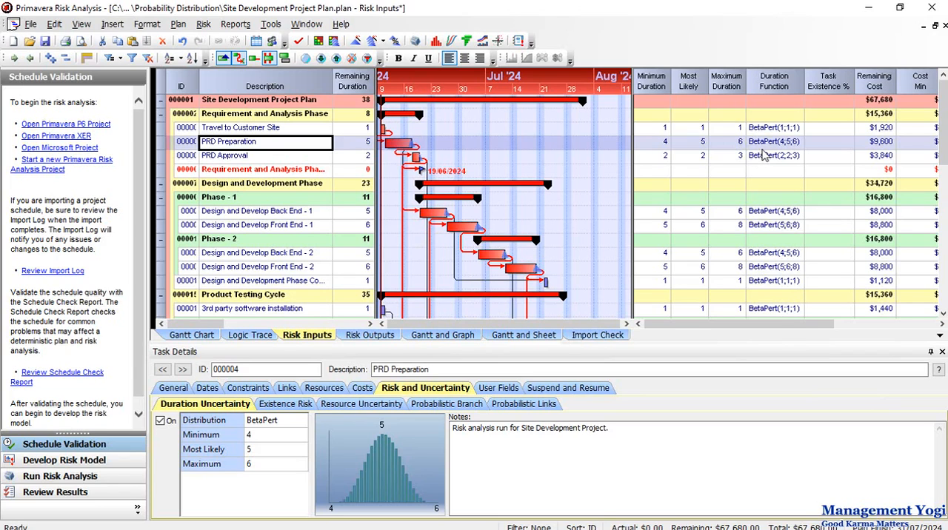
{"action": "left_click", "coordinate": [248, 423]}
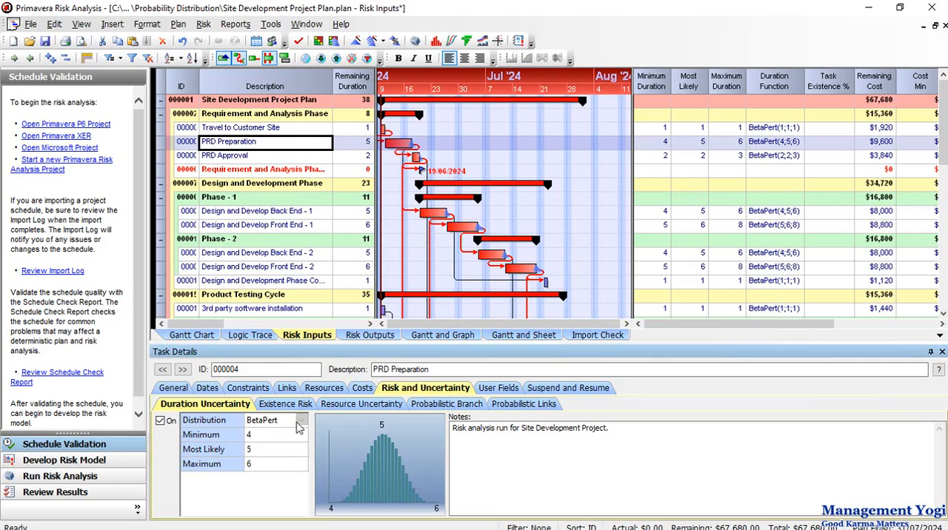
{"action": "left_click", "coordinate": [301, 422]}
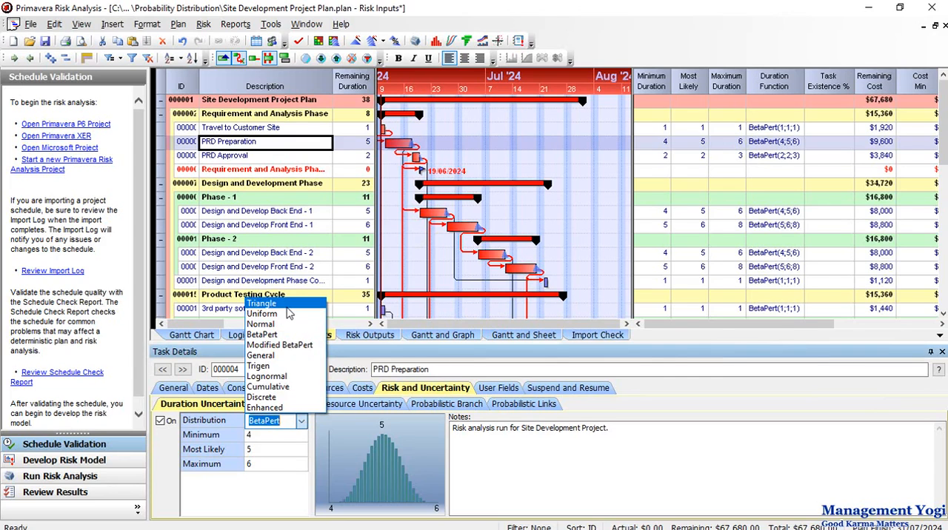
{"action": "left_click", "coordinate": [287, 307]}
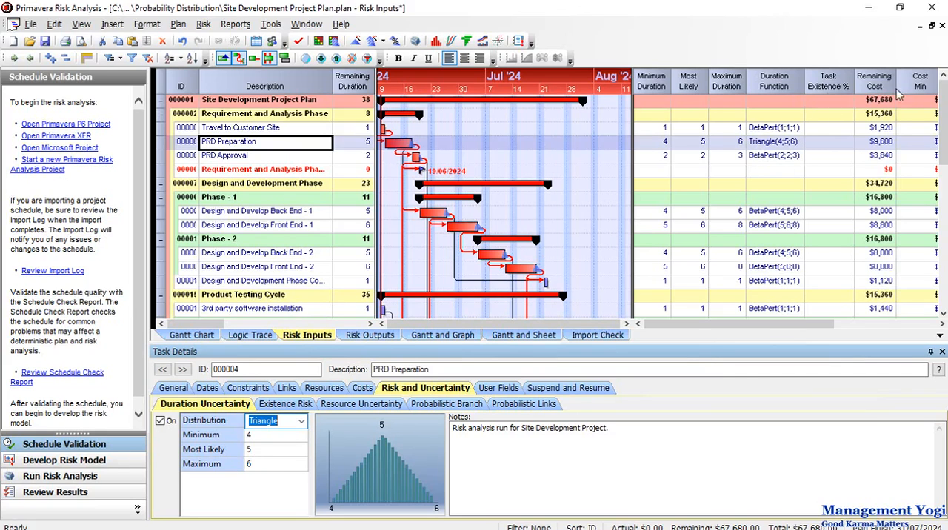
Remove the Task Existence, Cost (Remaining), Cost Min, Cost Likely and Cost Max columns from the right-hand column set.
{"action": "right_click", "coordinate": [732, 80]}
{"action": "left_click", "coordinate": [767, 83]}
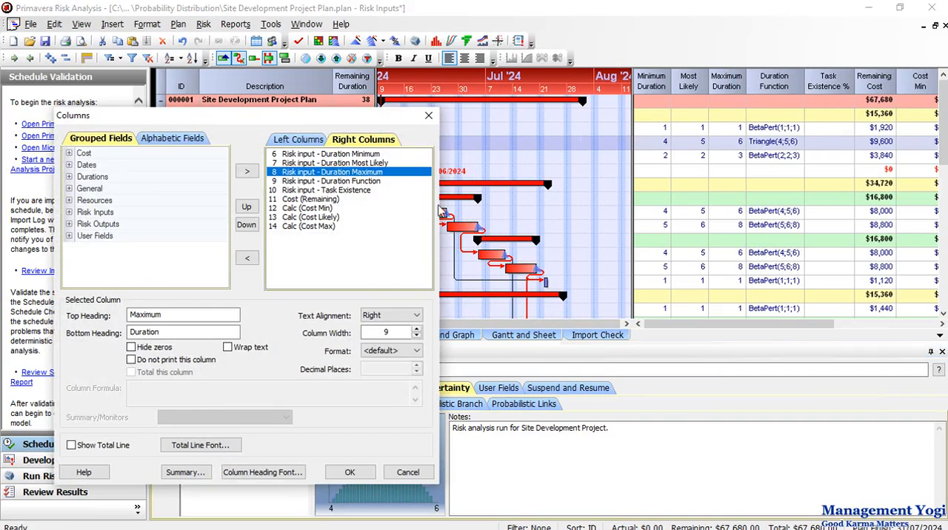
{"action": "left_click", "coordinate": [326, 191]}
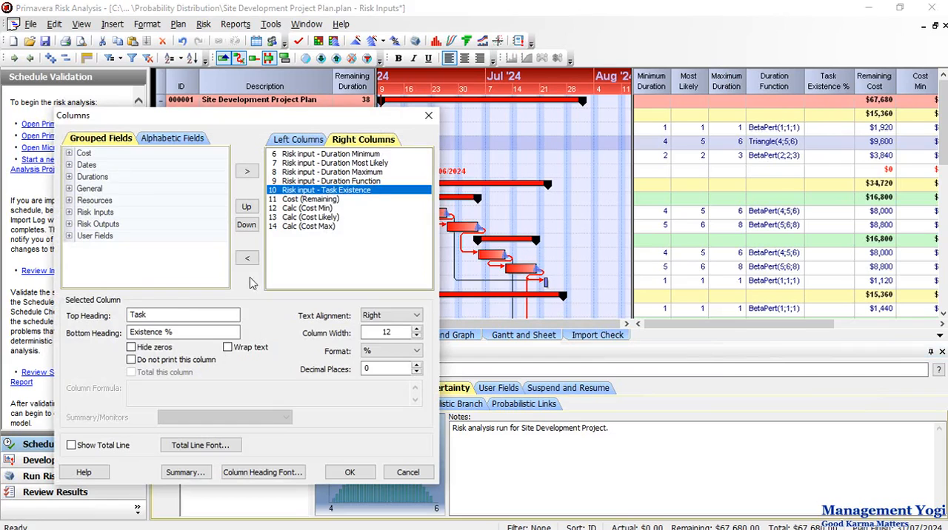
{"action": "left_click", "coordinate": [247, 259]}
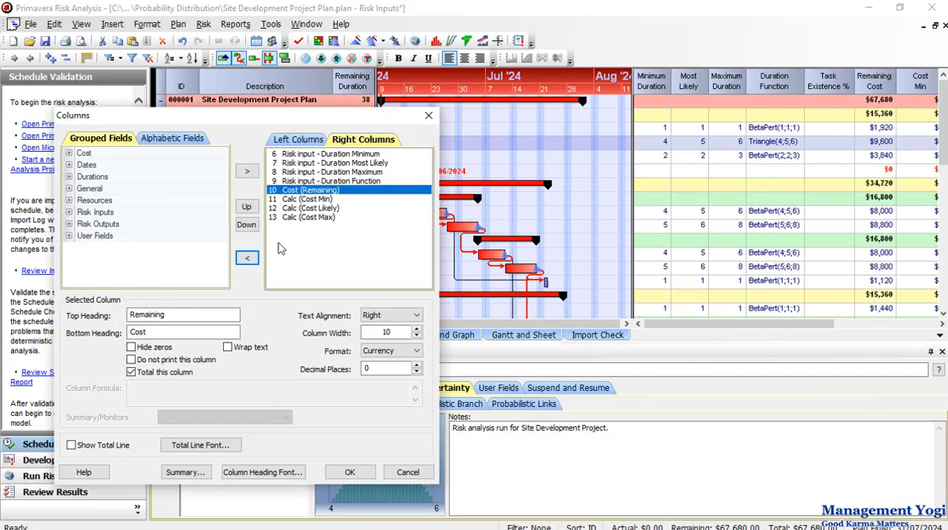
{"action": "left_click", "coordinate": [247, 258]}
{"action": "left_click", "coordinate": [247, 259]}
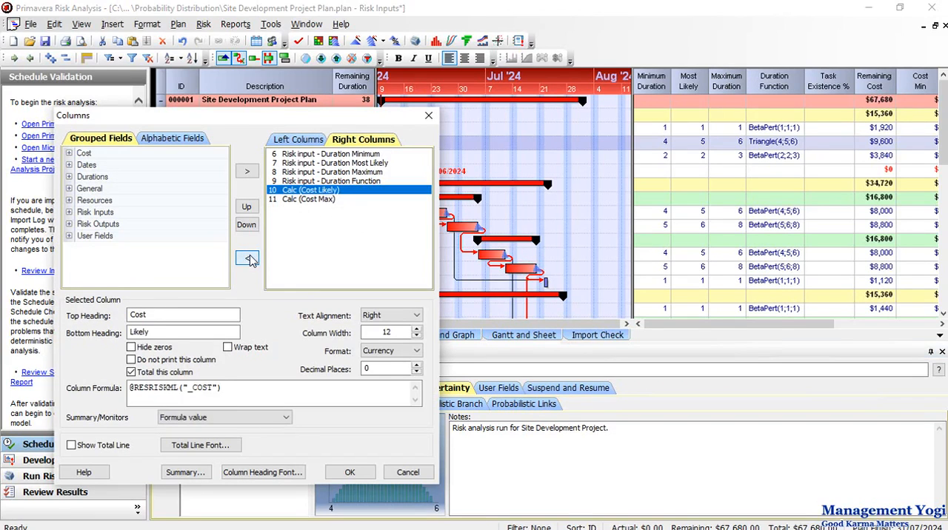
{"action": "left_click", "coordinate": [248, 259]}
{"action": "left_click", "coordinate": [247, 259]}
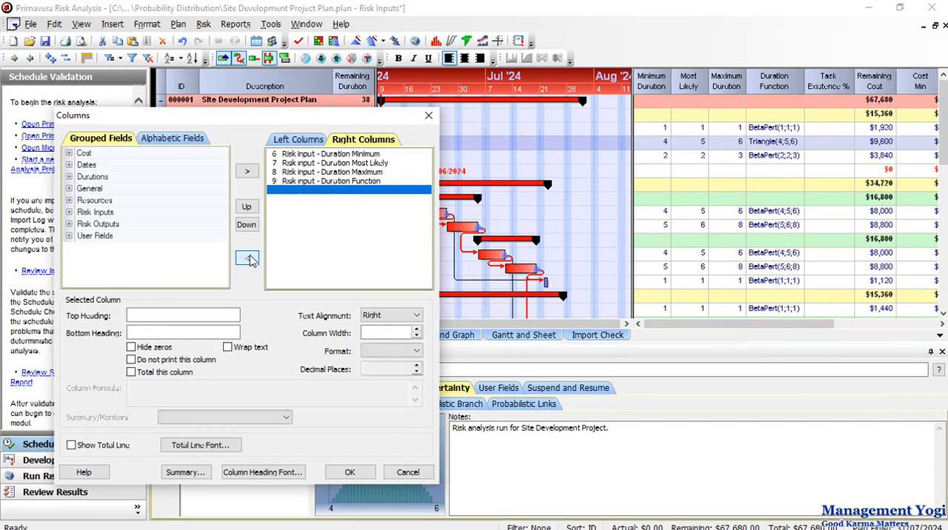
Add the Risk input - Duration Distribution column after Duration Function and apply the column changes.
{"action": "left_click", "coordinate": [69, 213]}
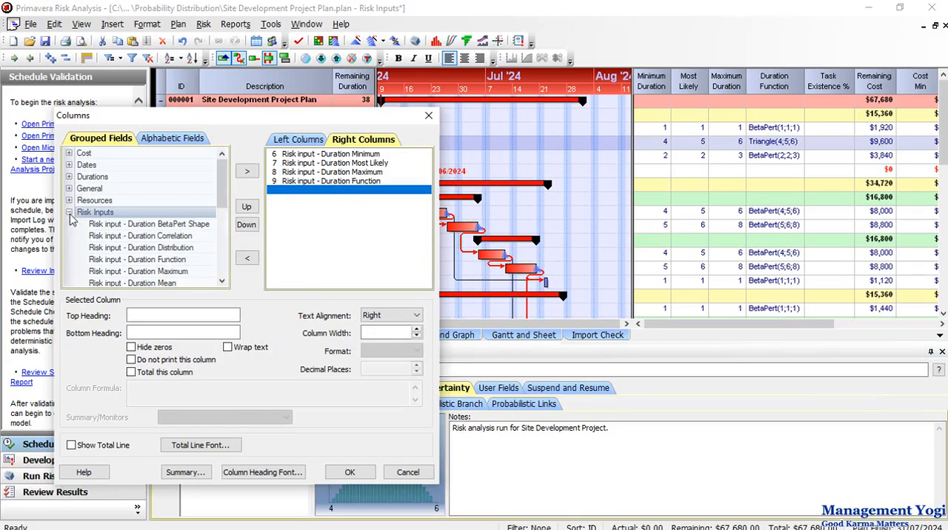
{"action": "left_click", "coordinate": [334, 183]}
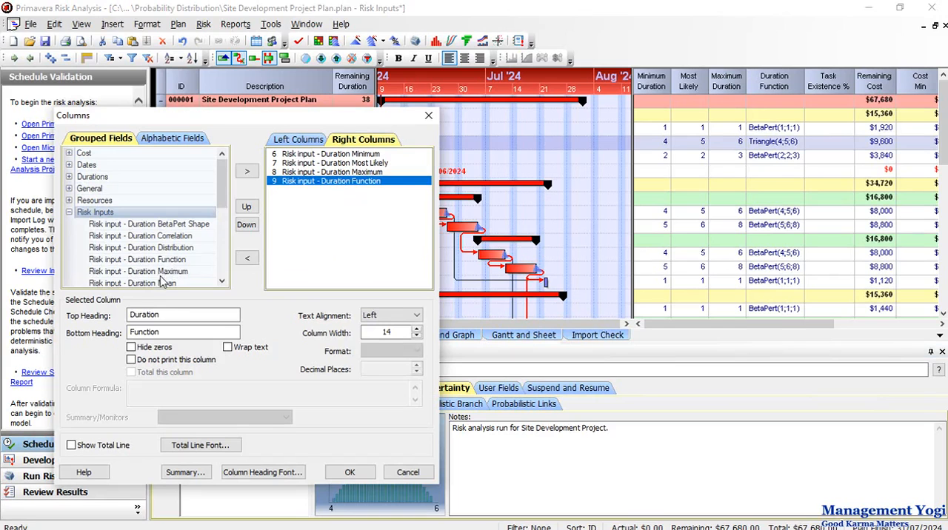
{"action": "left_click", "coordinate": [169, 251]}
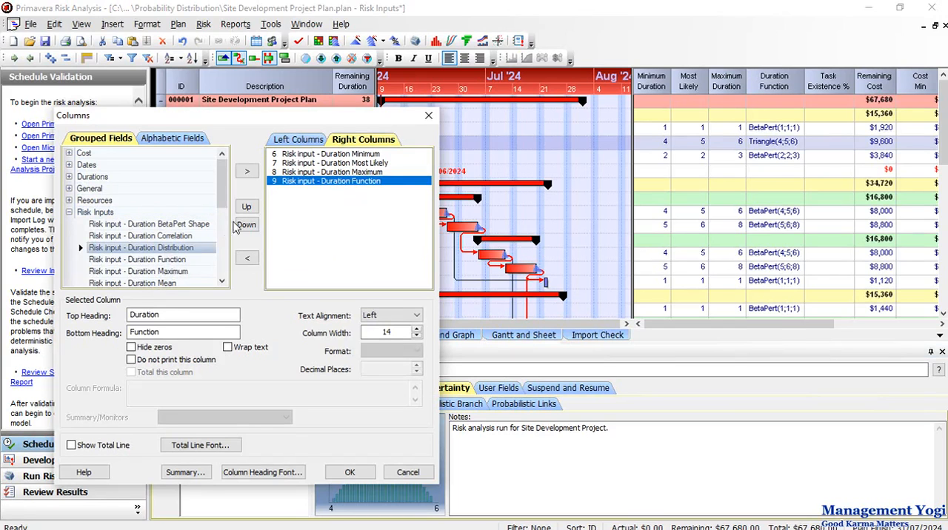
{"action": "left_click", "coordinate": [248, 172]}
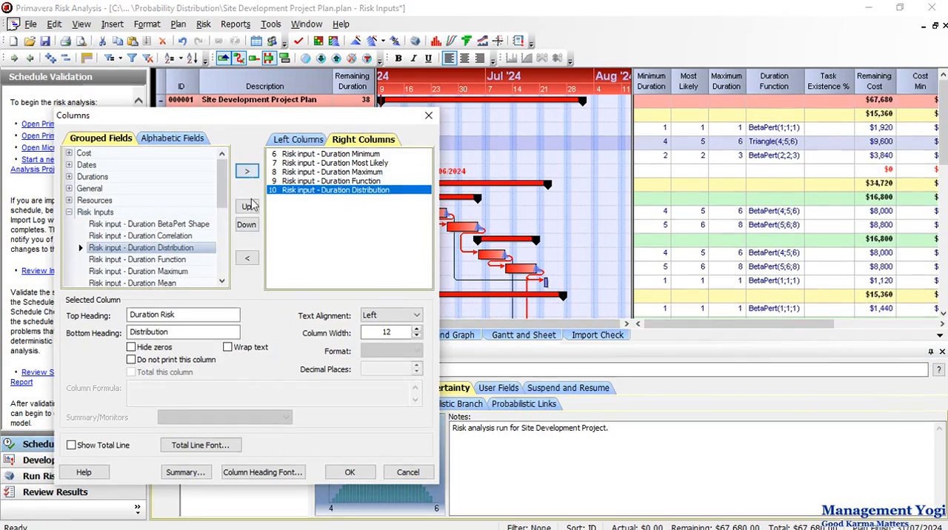
{"action": "left_click", "coordinate": [350, 472]}
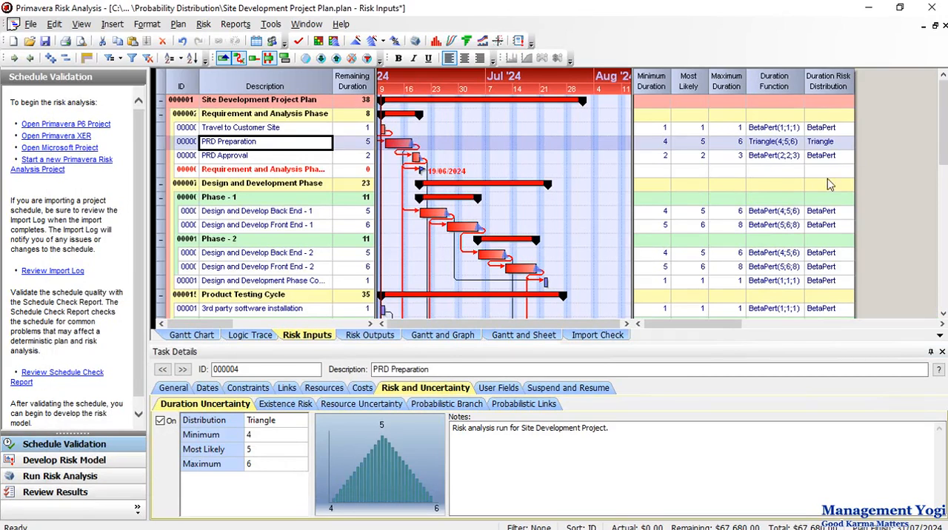
Change the duration uncertainty distribution of the PRD Preparation task to Uniform.
{"action": "left_click", "coordinate": [281, 420]}
{"action": "left_click", "coordinate": [299, 423]}
{"action": "left_click", "coordinate": [299, 422]}
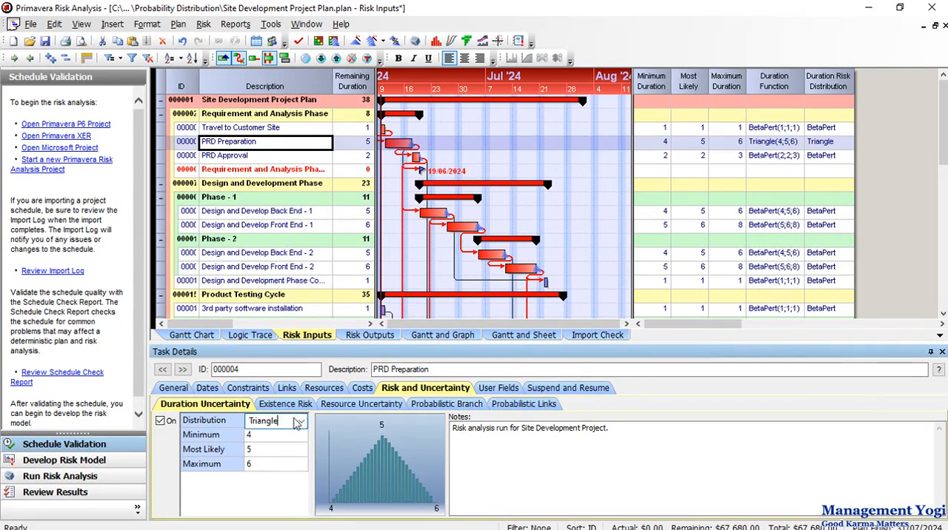
{"action": "left_click", "coordinate": [299, 422]}
{"action": "left_click", "coordinate": [291, 314]}
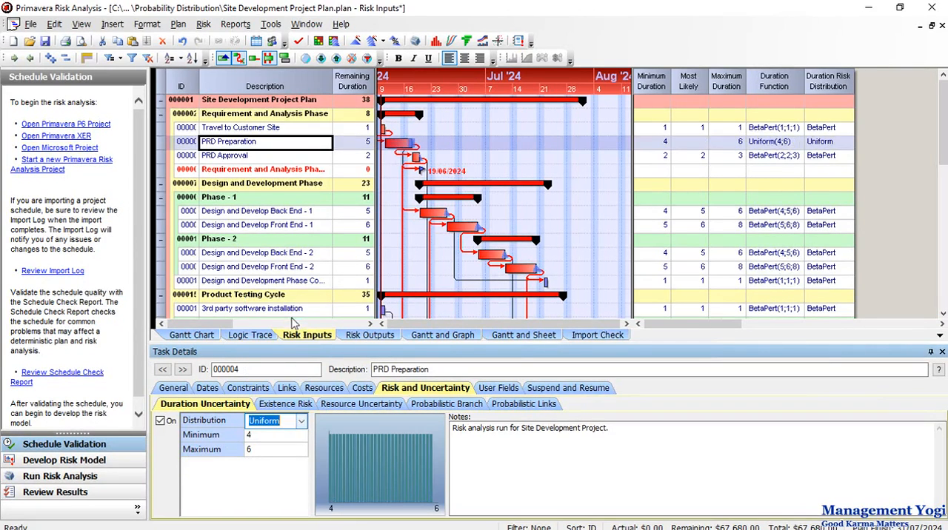